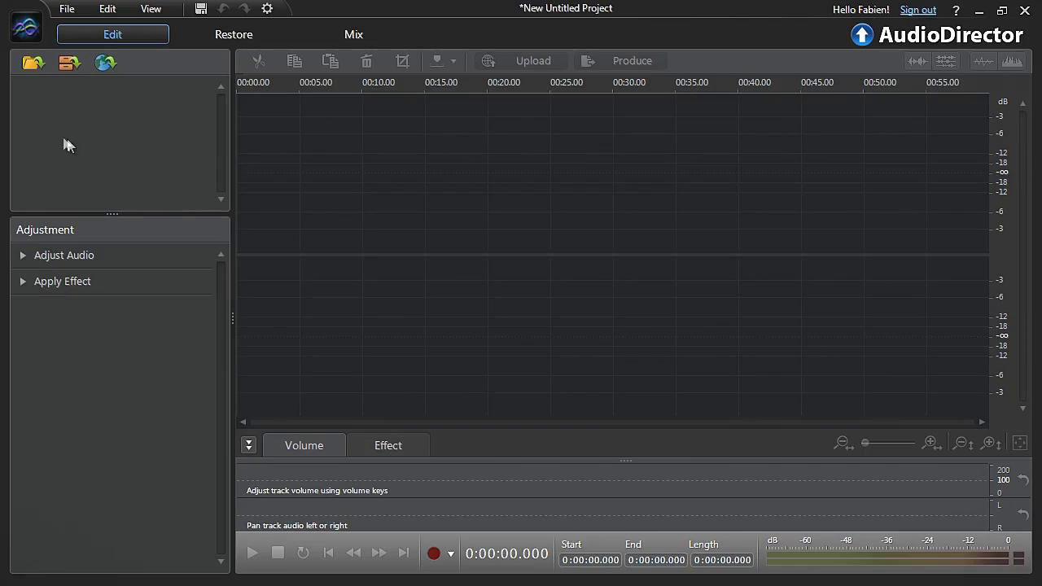
Import CLASSICAL-STRINGS from the Desktop and expand the Apply Effect list.
click(29, 68)
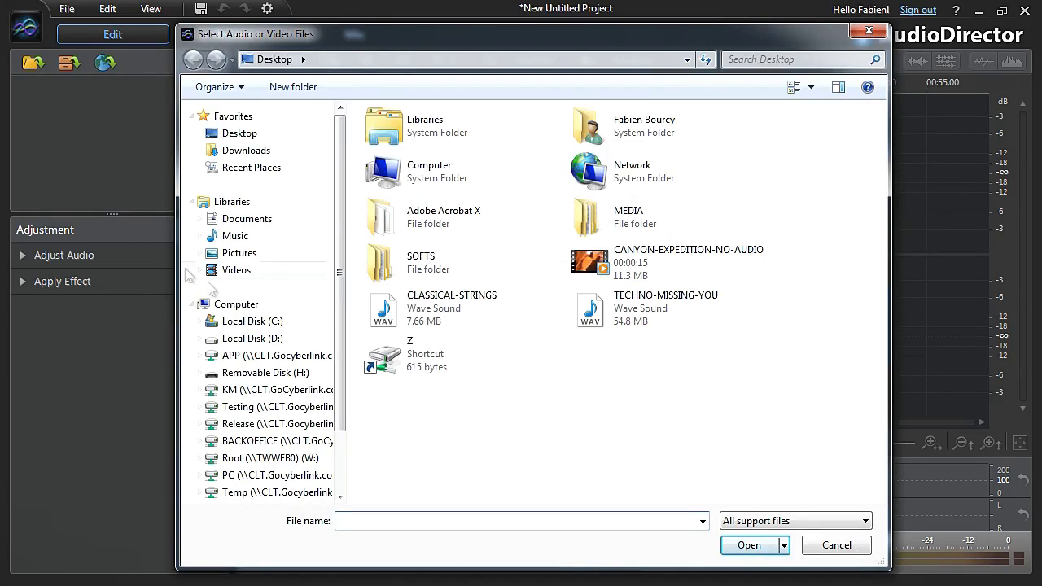
double_click(386, 318)
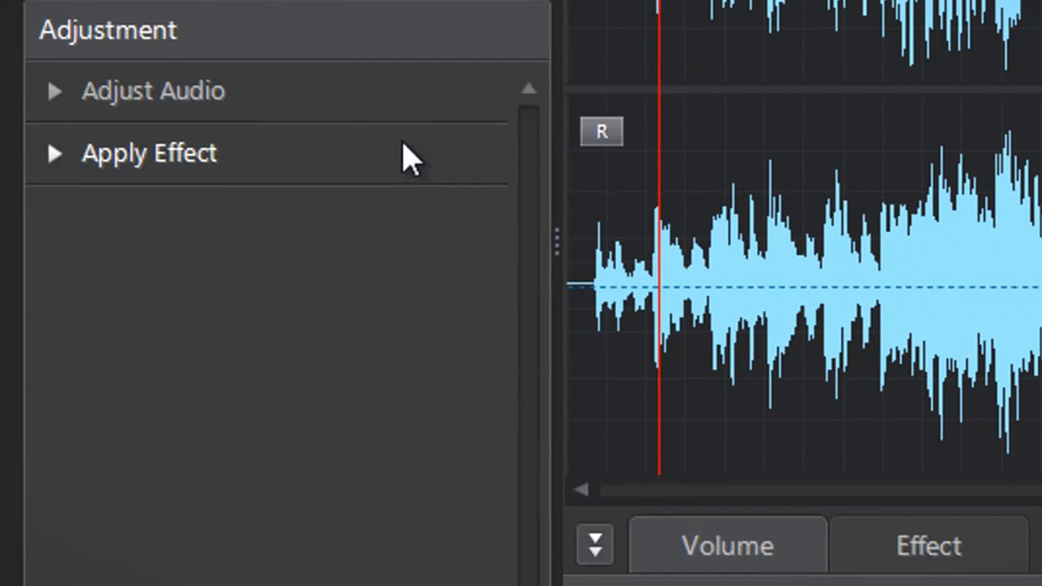
click(409, 159)
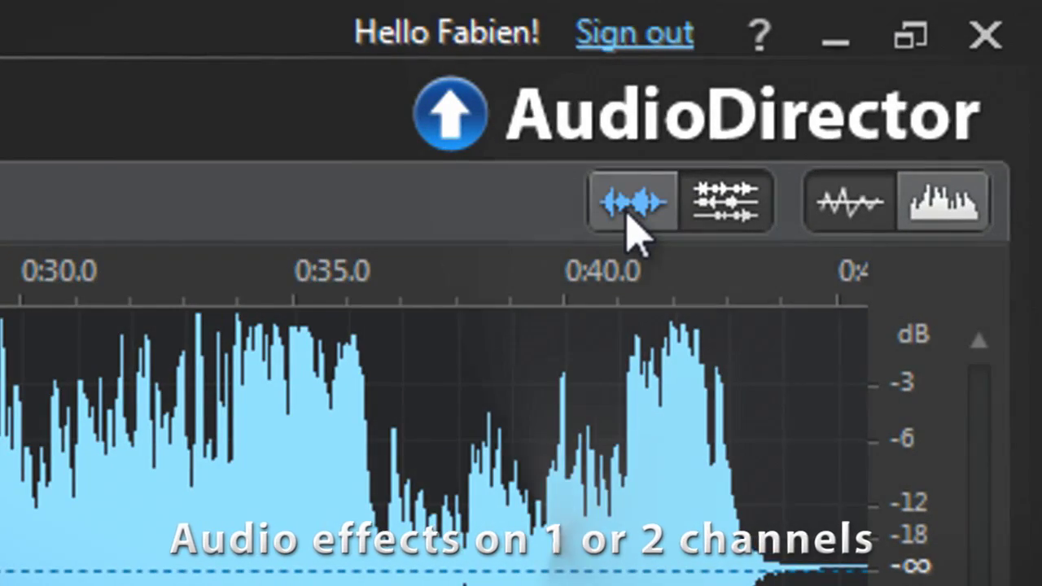
Try single-channel editing on the R channel, return to editing both channels, and expand Apply Effect.
click(628, 215)
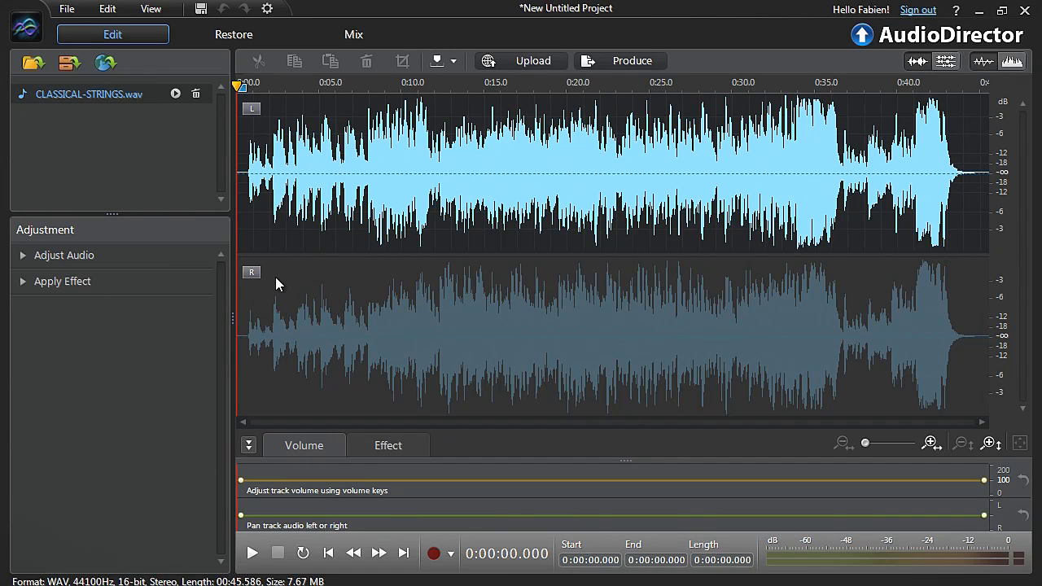
click(275, 278)
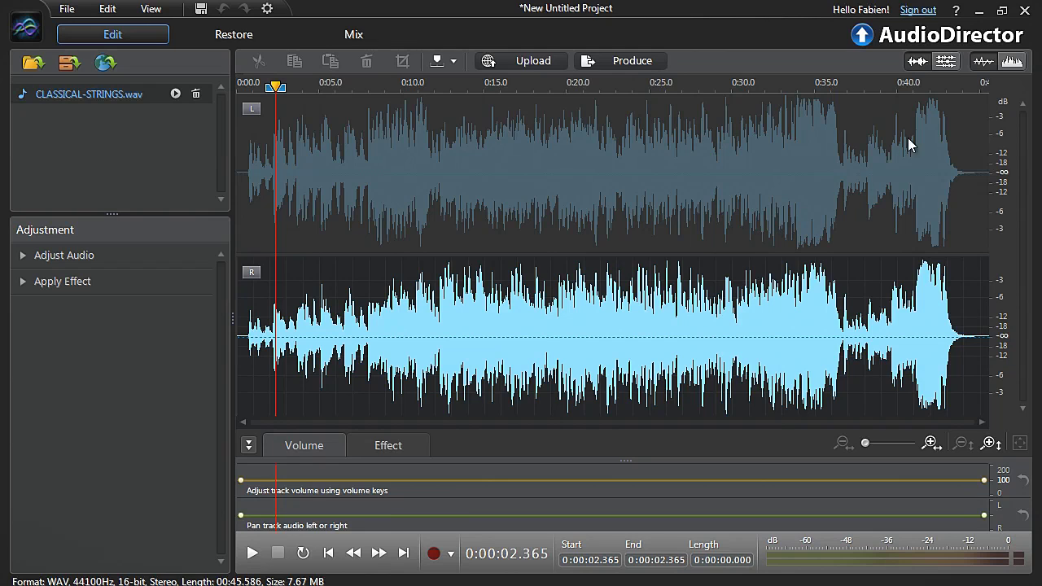
click(945, 61)
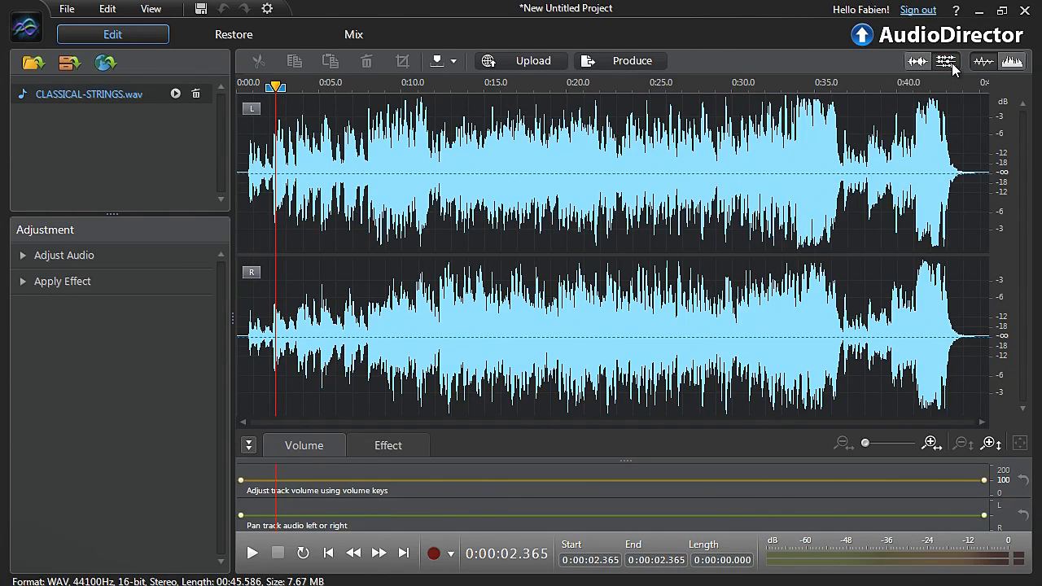
click(172, 280)
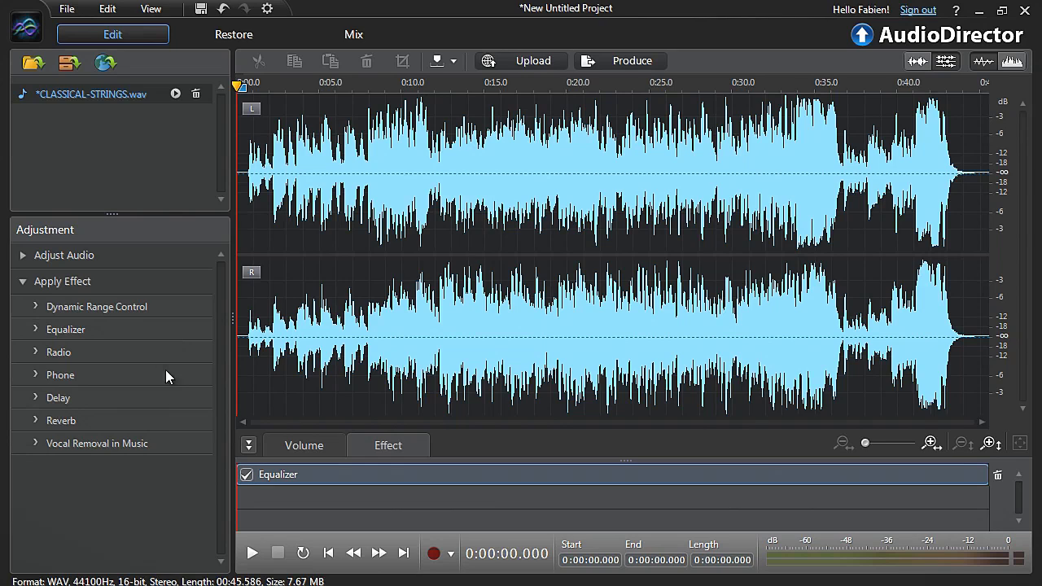
Play the clip, then preview and apply a Classical-based equalizer curve (+4.81 at 2K, -10.00 at >16K).
click(252, 555)
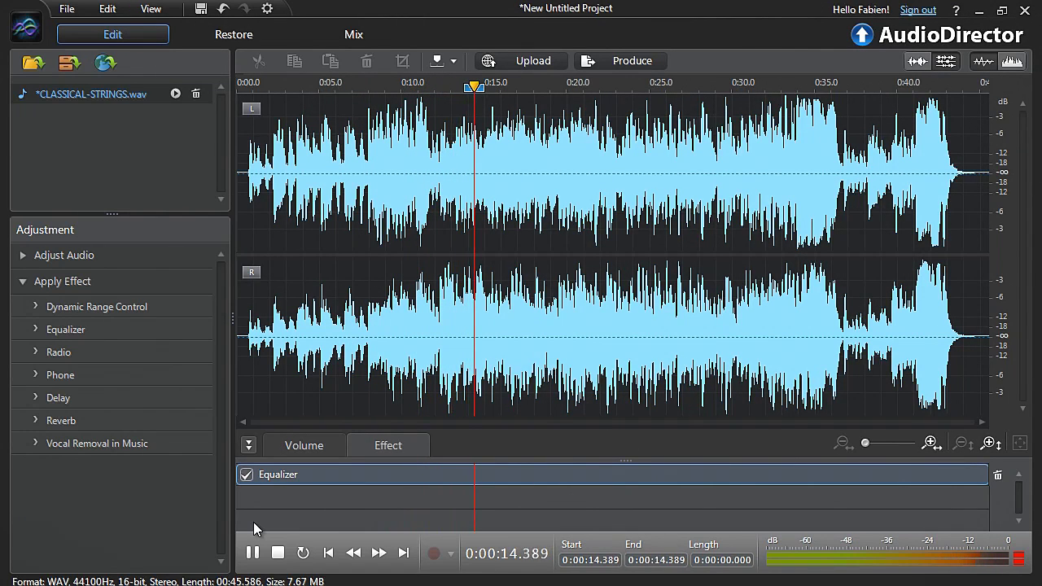
key(space)
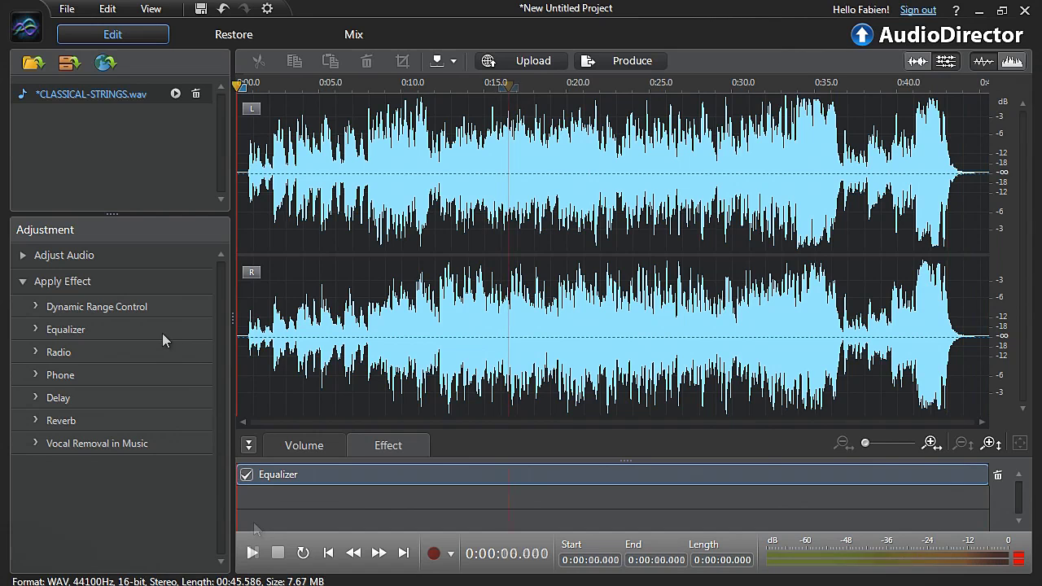
click(160, 329)
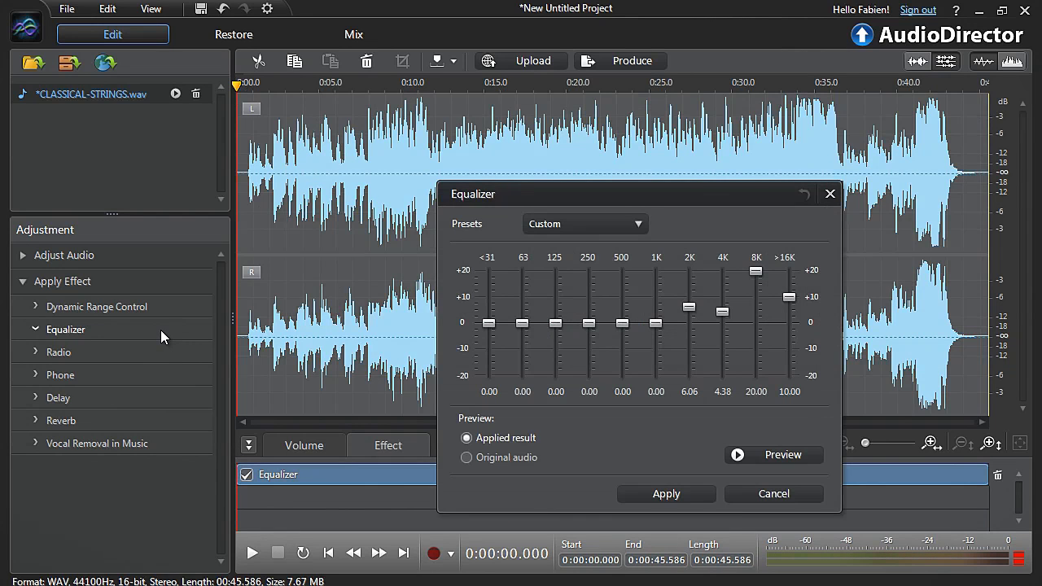
click(609, 224)
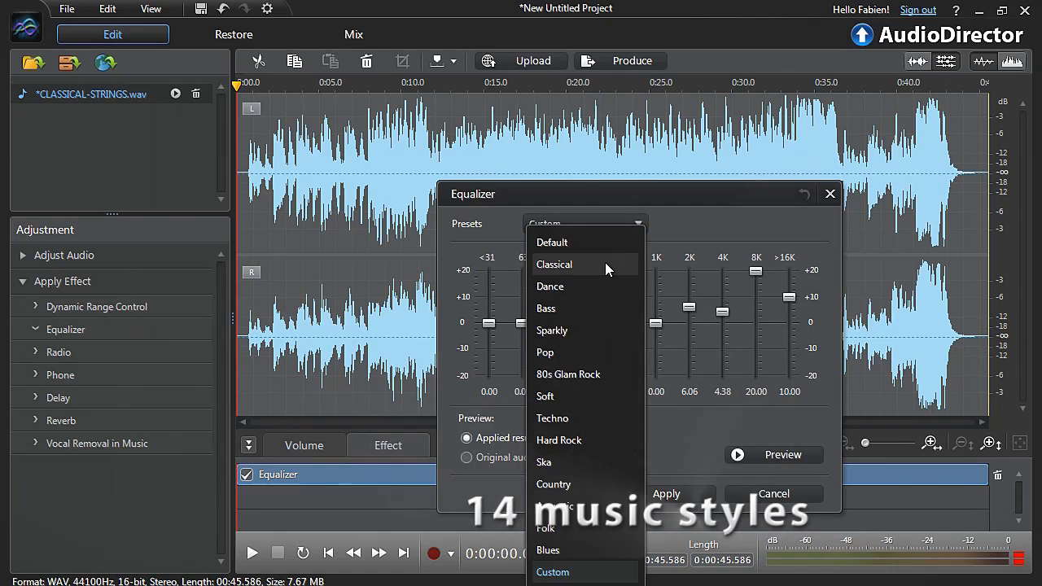
click(605, 262)
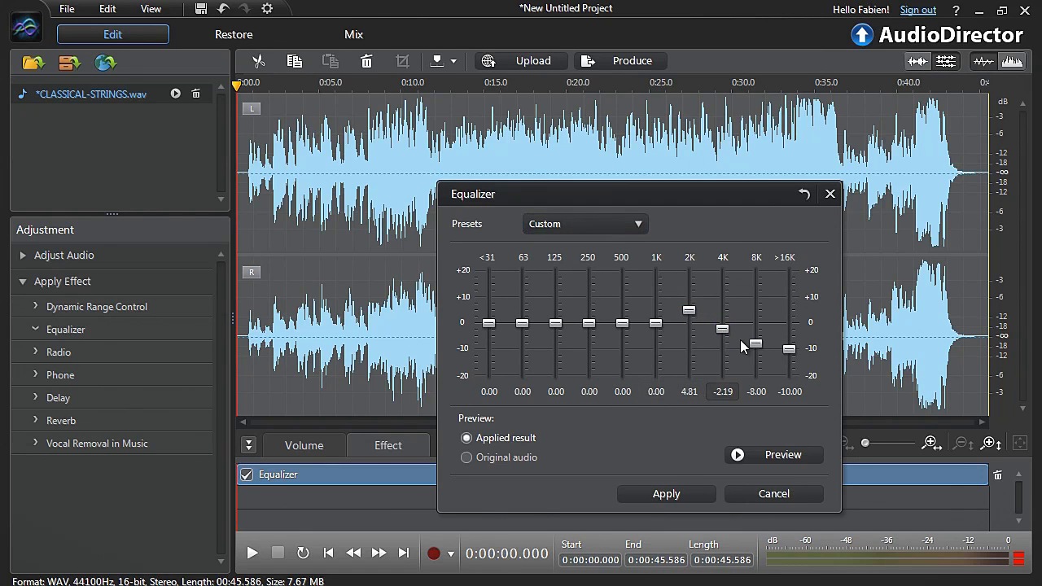
click(756, 456)
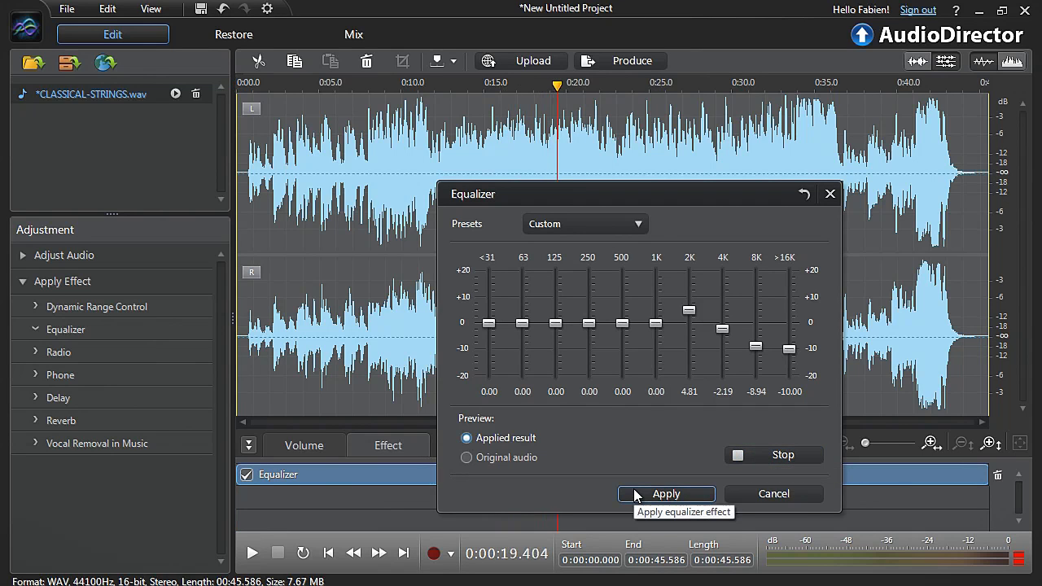
click(636, 494)
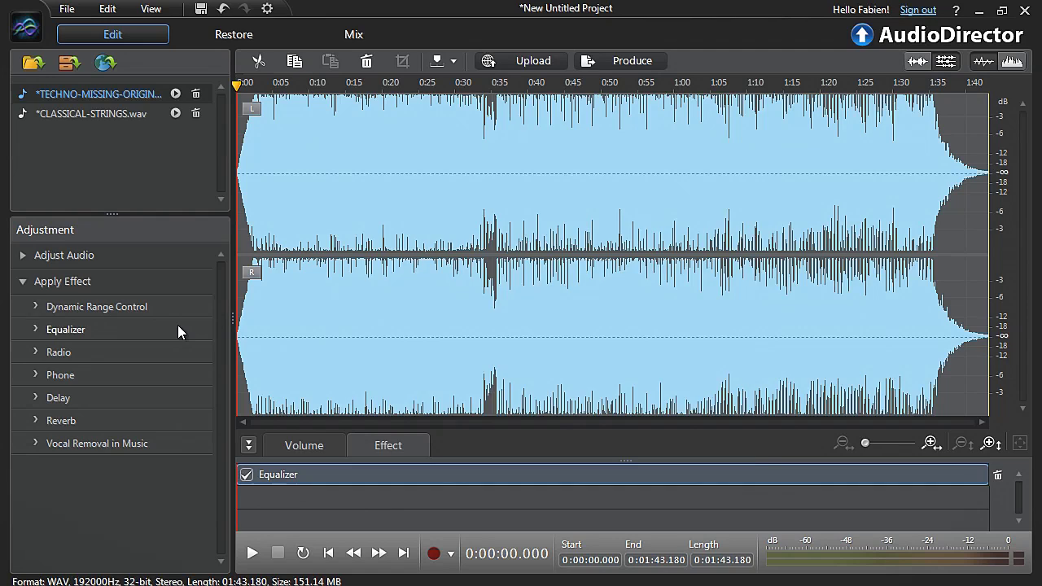
Preview the Techno equalizer preset (-6.00 at <31, +5.00 at 8K and >16K) as Applied result.
click(179, 326)
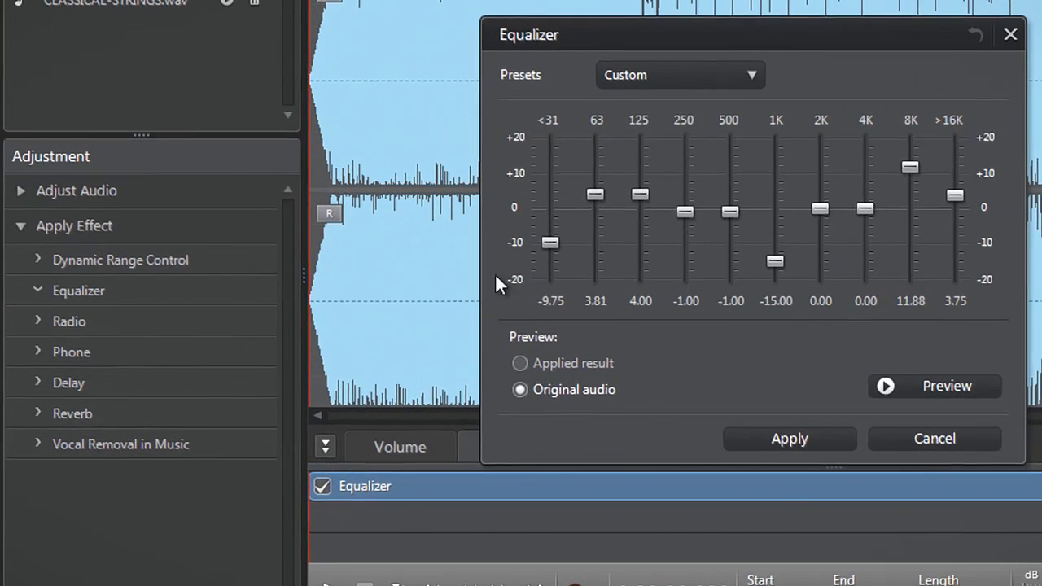
click(549, 170)
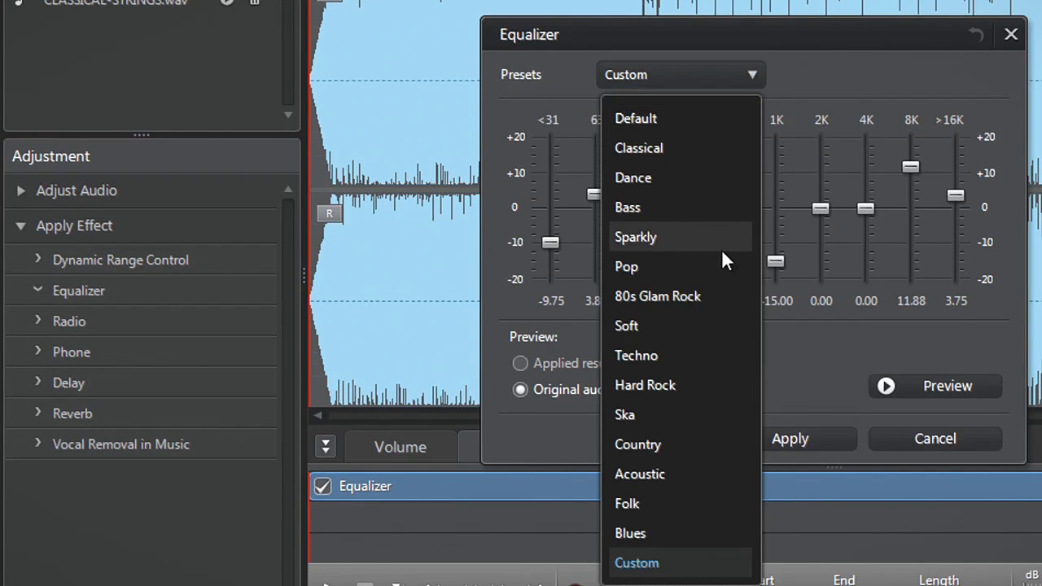
click(718, 355)
click(912, 389)
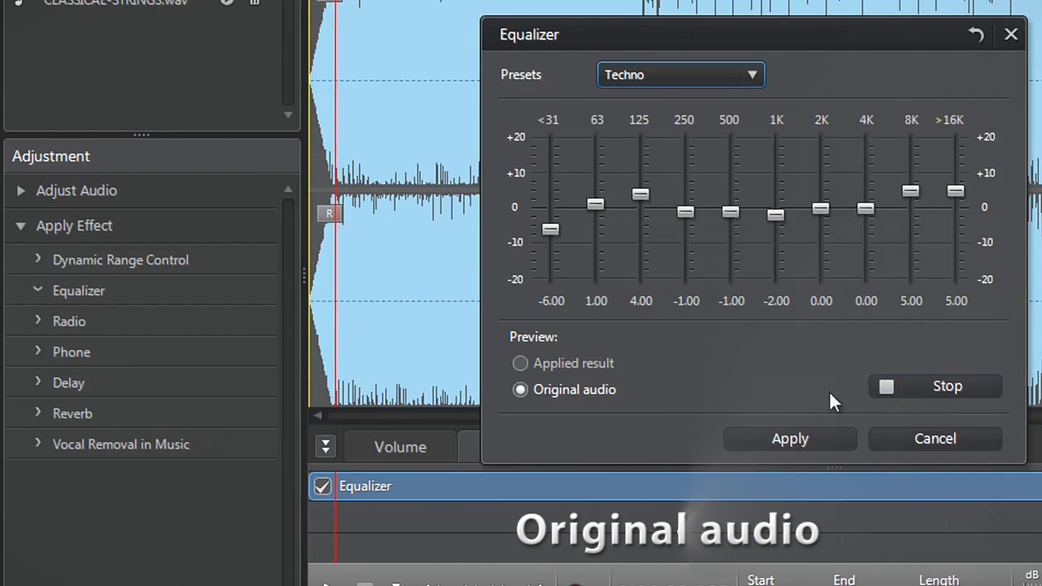
click(520, 364)
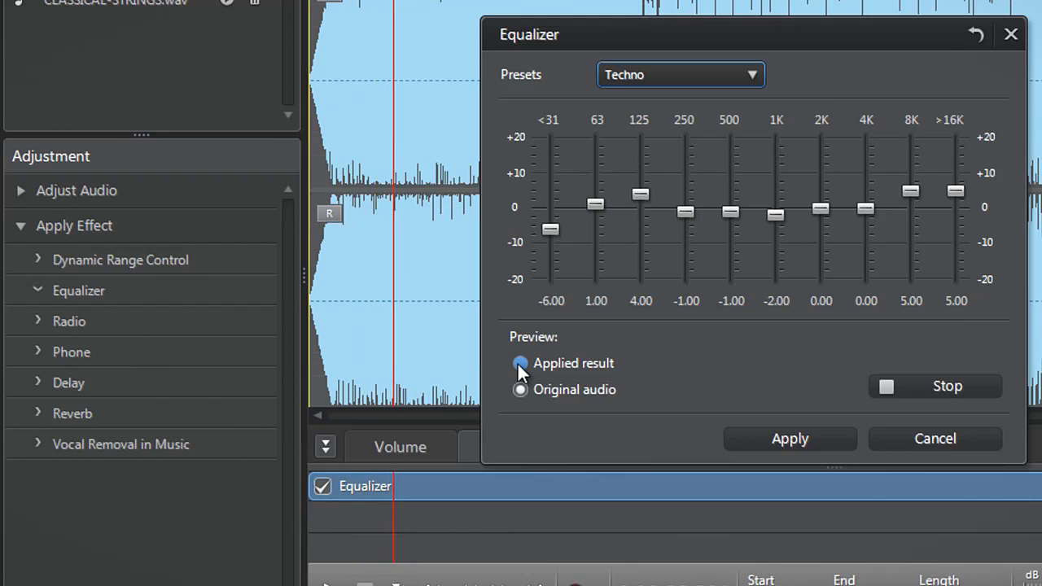
click(519, 364)
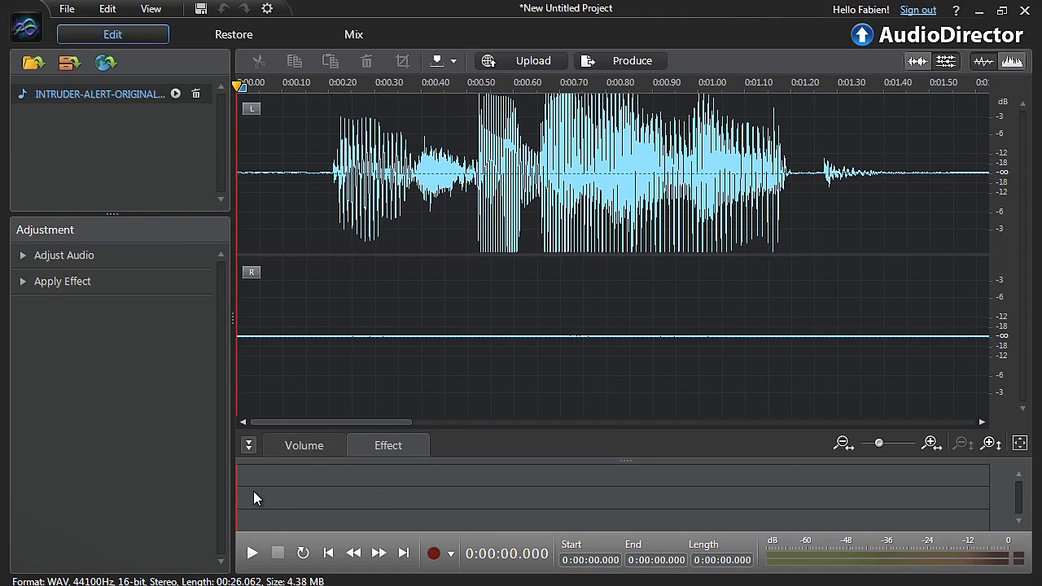
Compare the original and processed intruder alert clips, then apply a 15 ms delay with lower feedback.
click(253, 555)
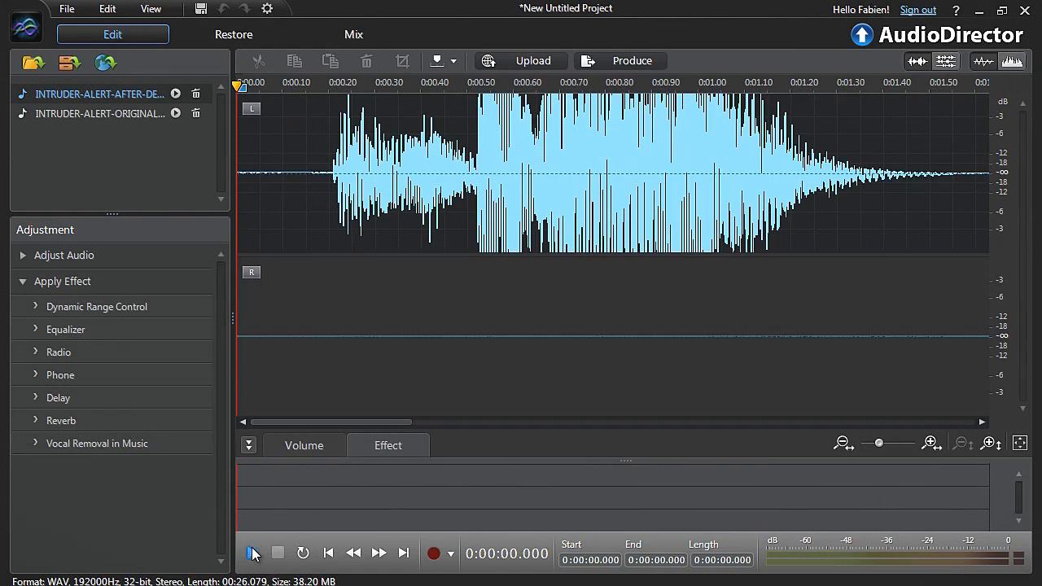
click(254, 555)
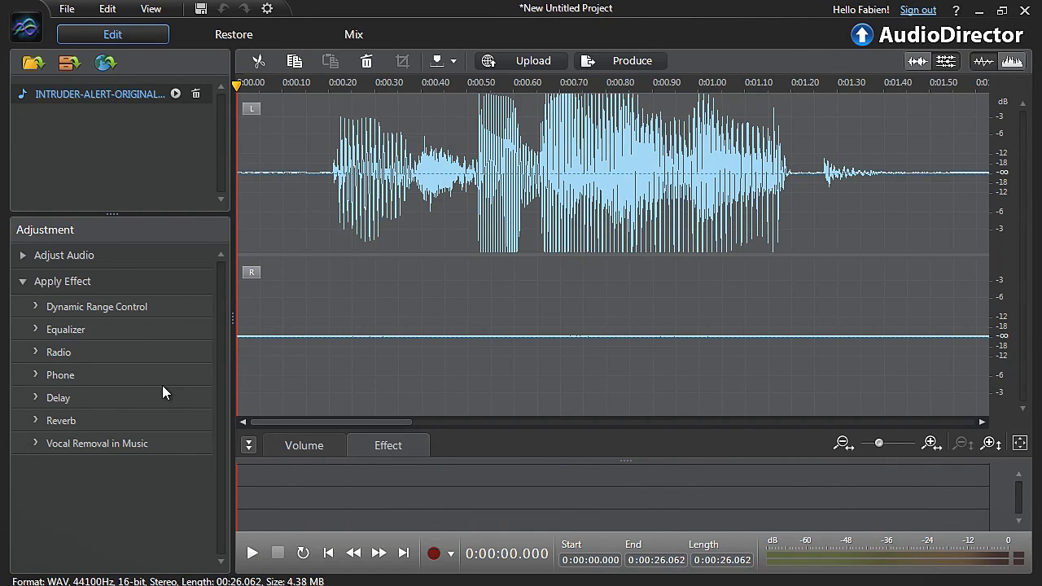
click(154, 396)
drag(488, 160, 466, 192)
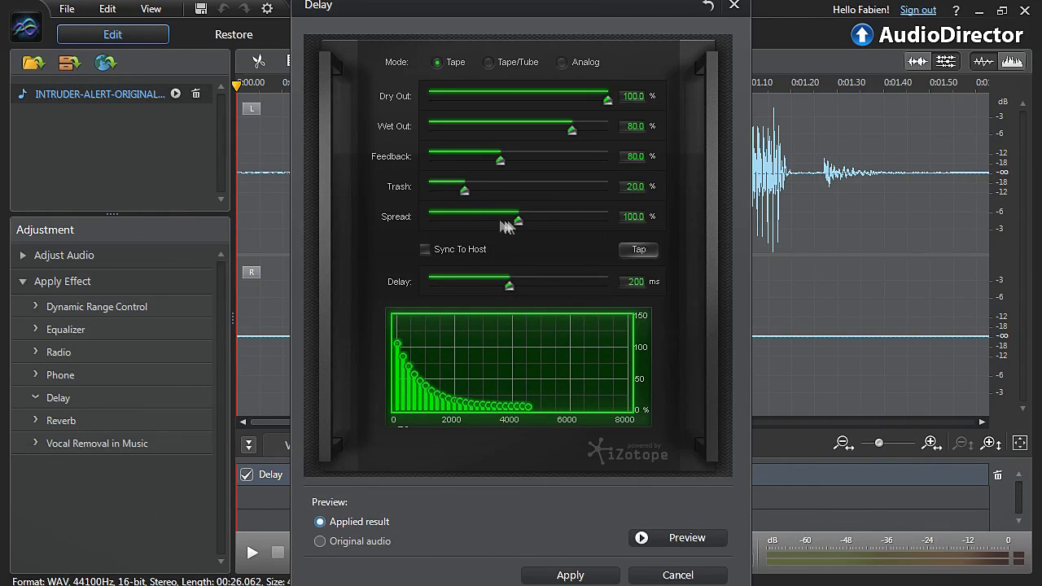
drag(512, 285, 438, 287)
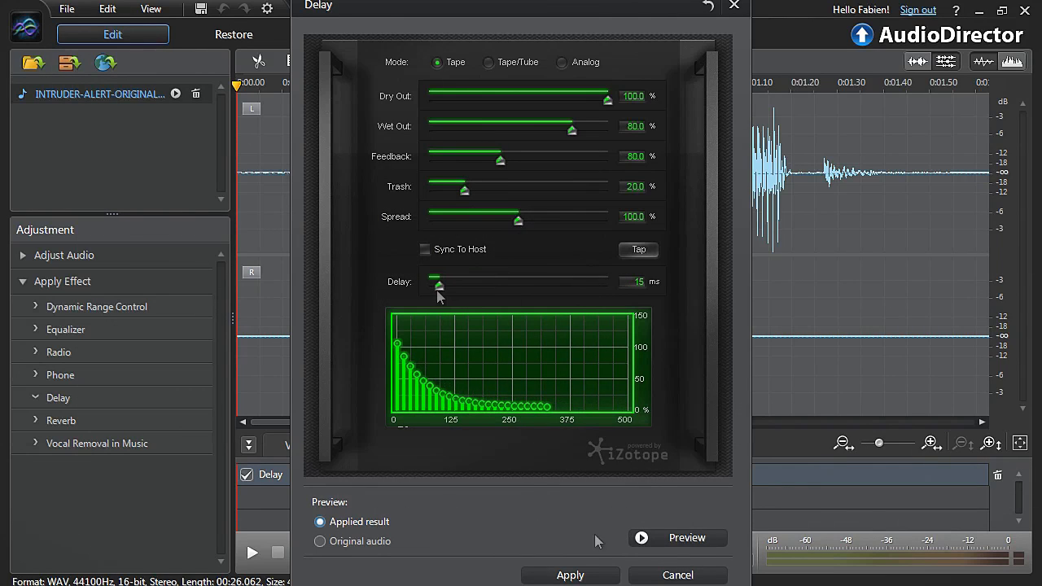
click(601, 577)
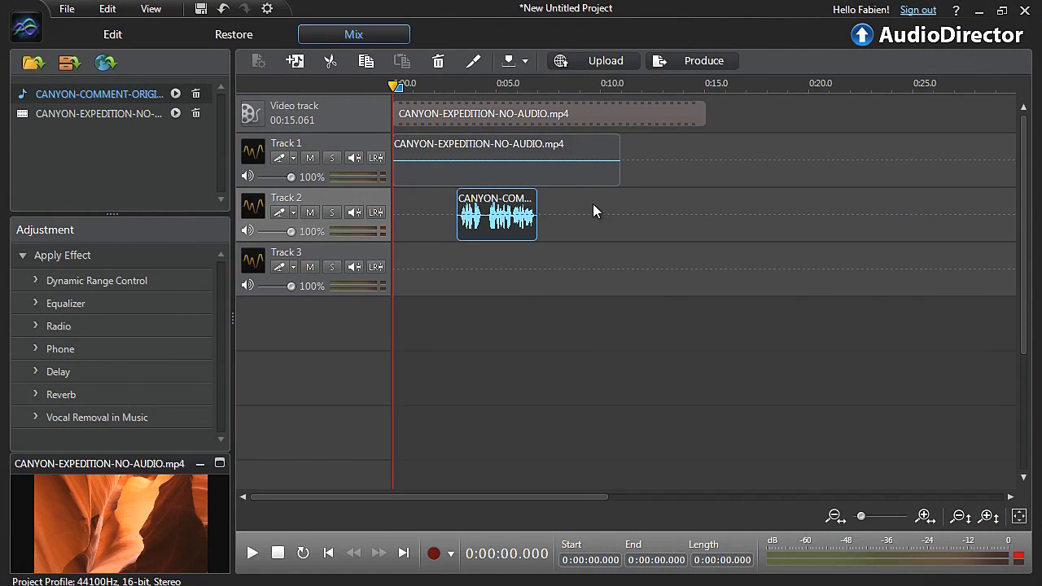
Put the playhead at 0:00:09.438 and set Reverb Sparkle 60%, Room width 74%, Room size 84%.
mouse_move(521, 230)
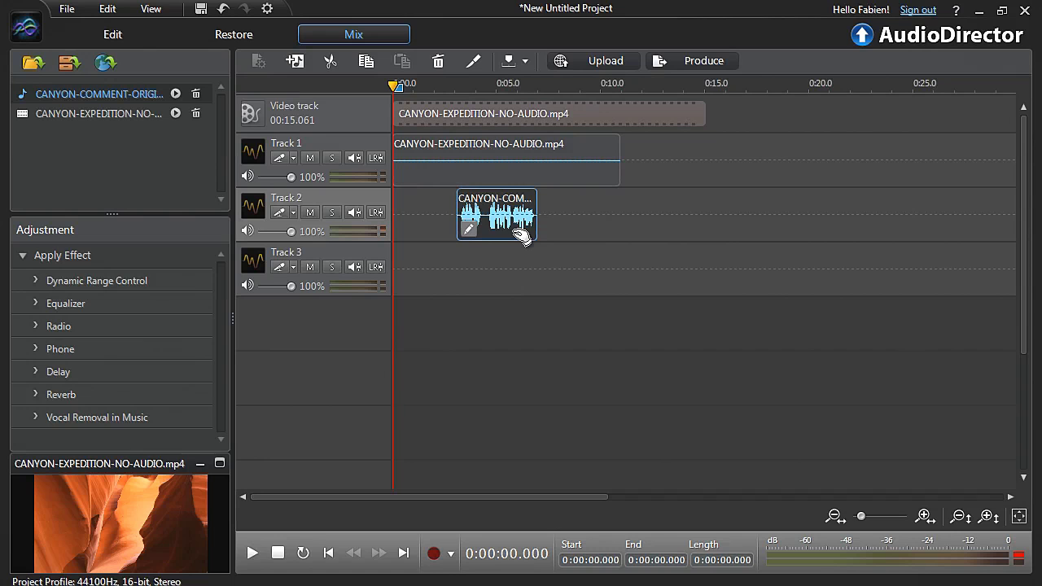
click(609, 83)
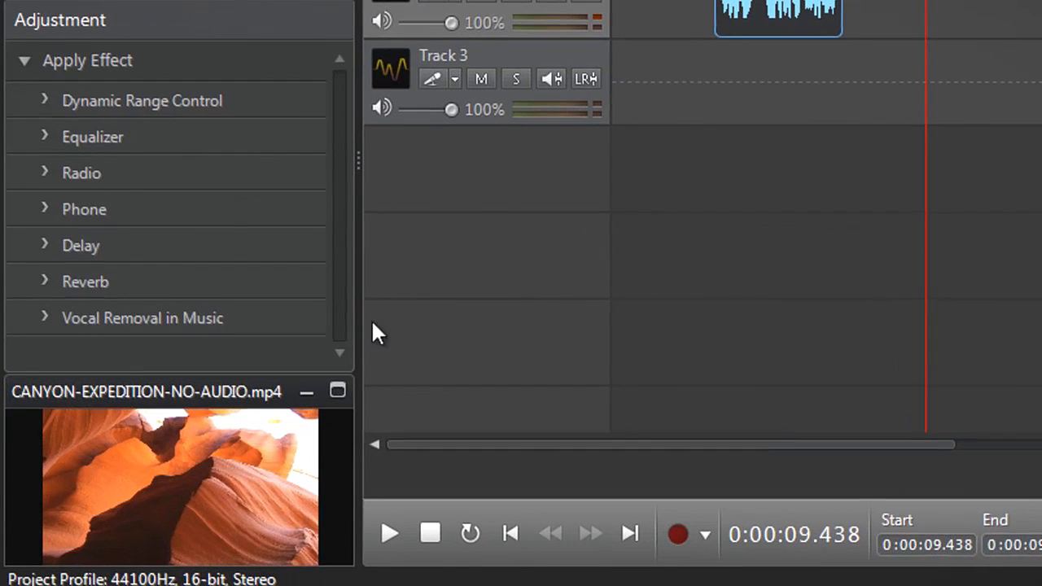
click(302, 281)
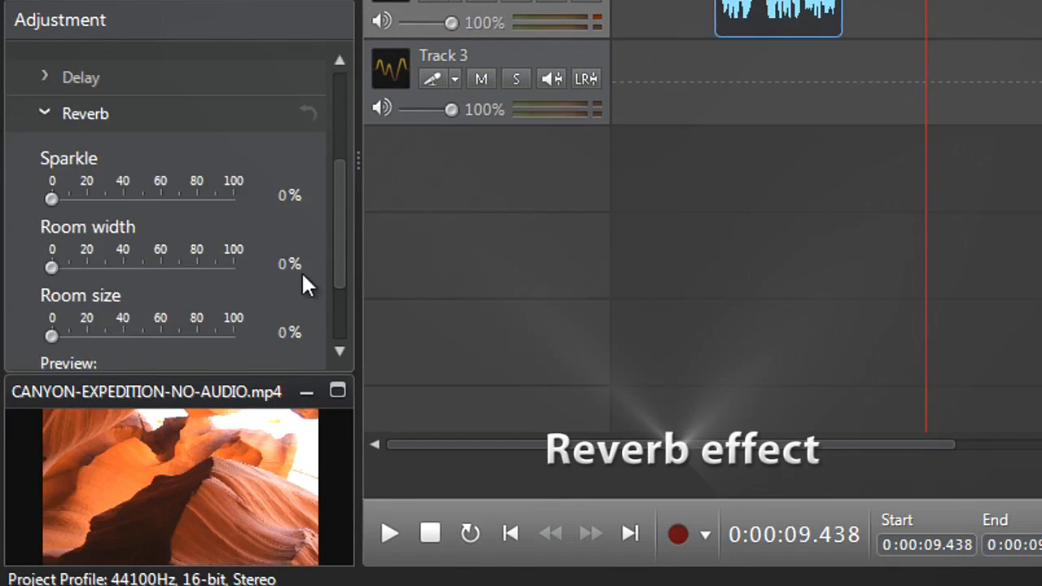
drag(56, 145, 164, 148)
drag(54, 213, 184, 222)
drag(54, 285, 215, 283)
scroll(214, 284, down, 2)
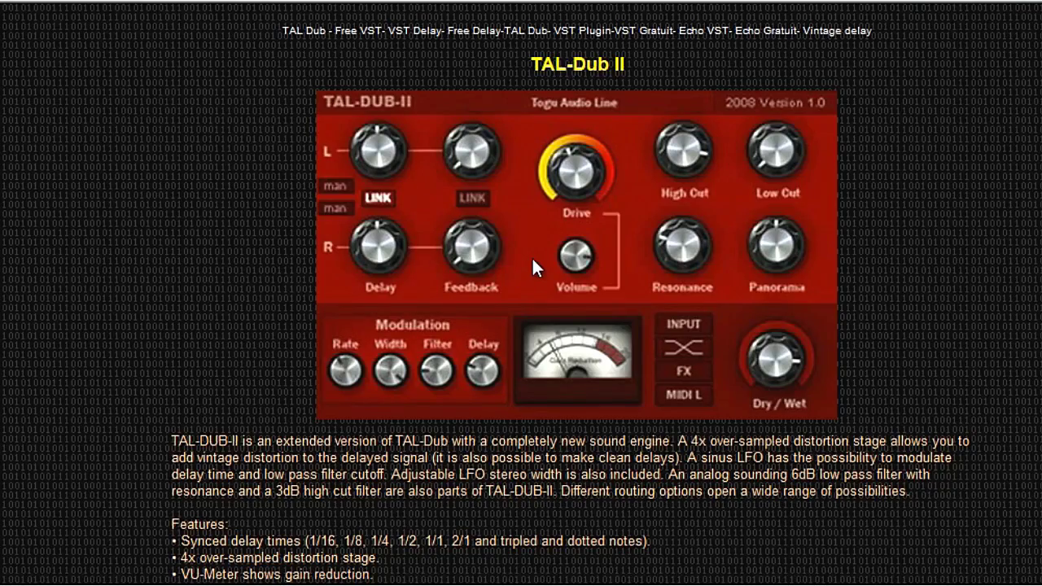
Save the 32-bit TAL-Dub II zip to the Desktop under the name DISTORTION.
scroll(532, 256, down, 9)
click(531, 397)
click(631, 245)
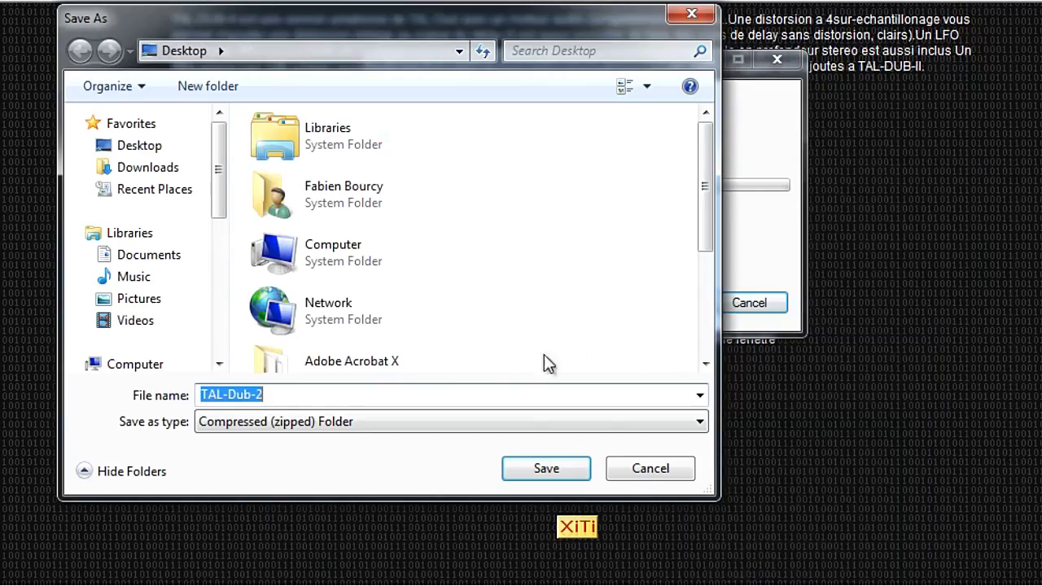
text(DISTORTION)
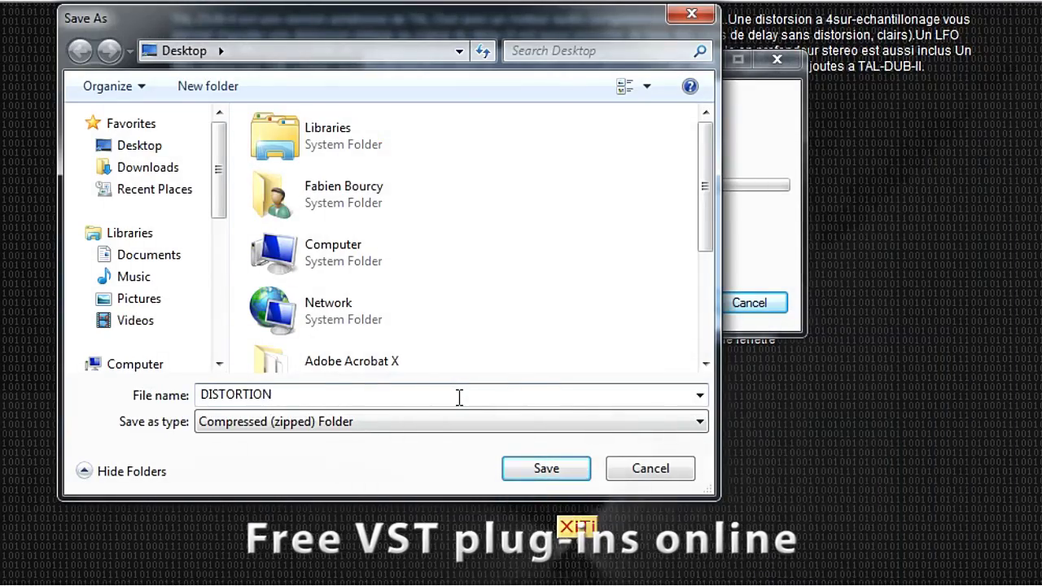
click(504, 465)
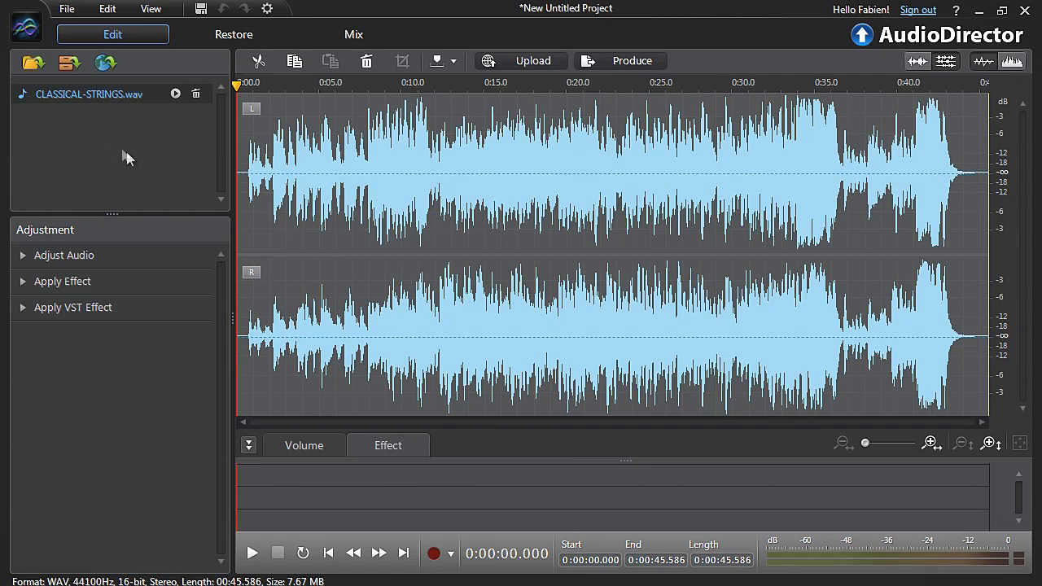
Import DISTORTION.dll as a VST plug-in and open its DISTORTION effect settings.
click(73, 9)
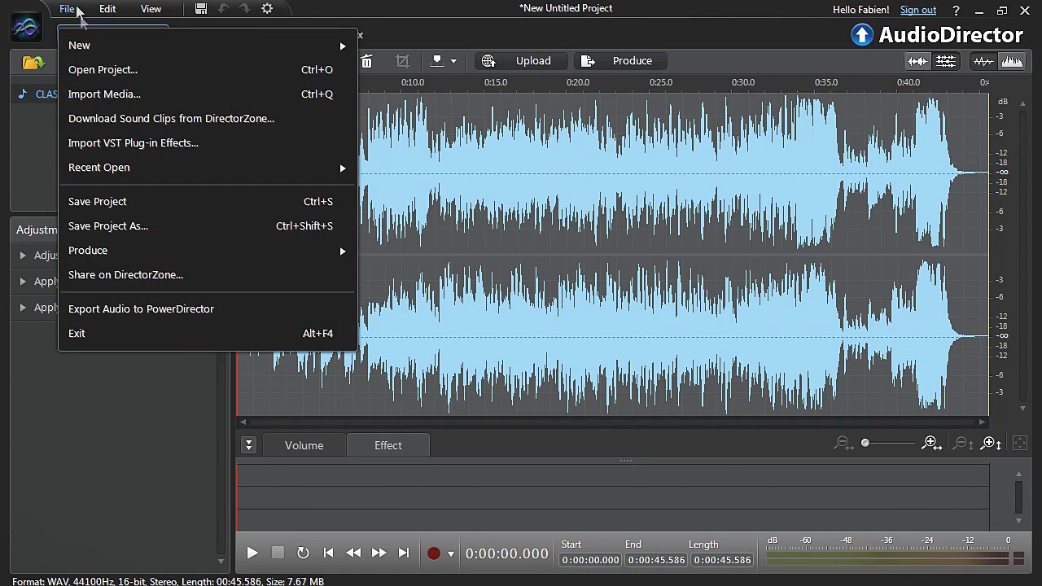
click(95, 145)
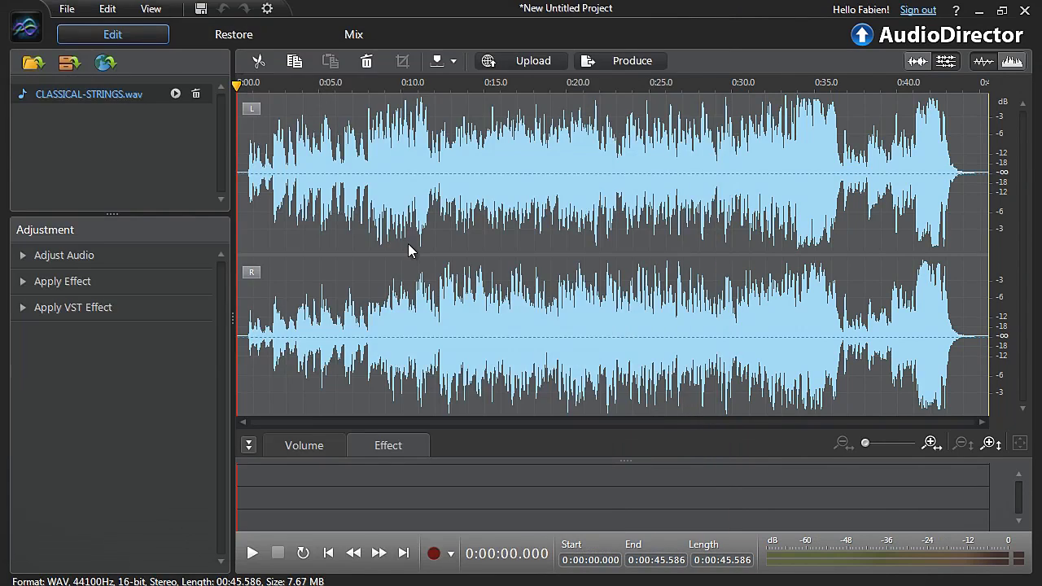
double_click(408, 243)
click(23, 314)
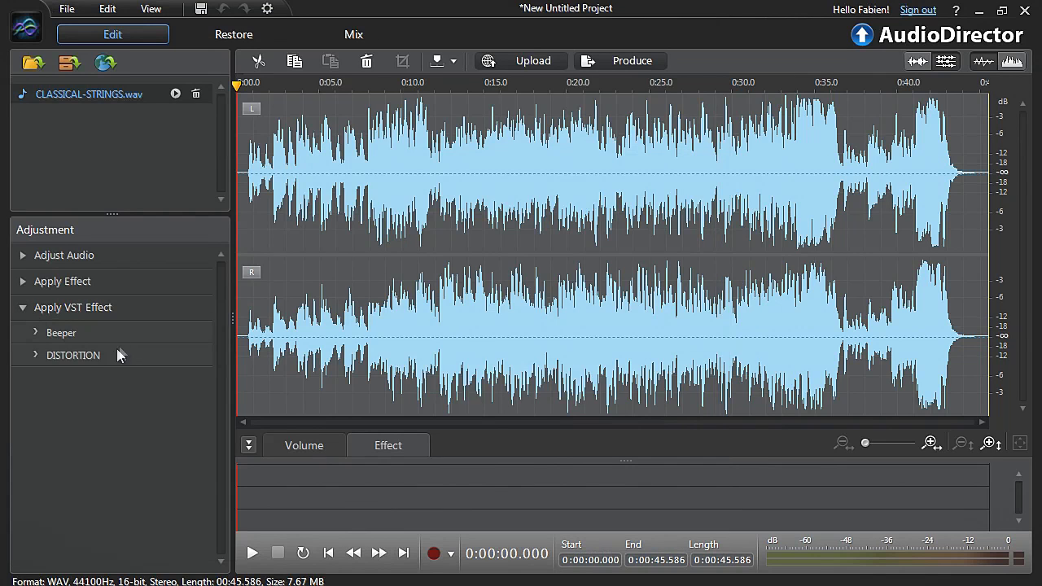
click(84, 355)
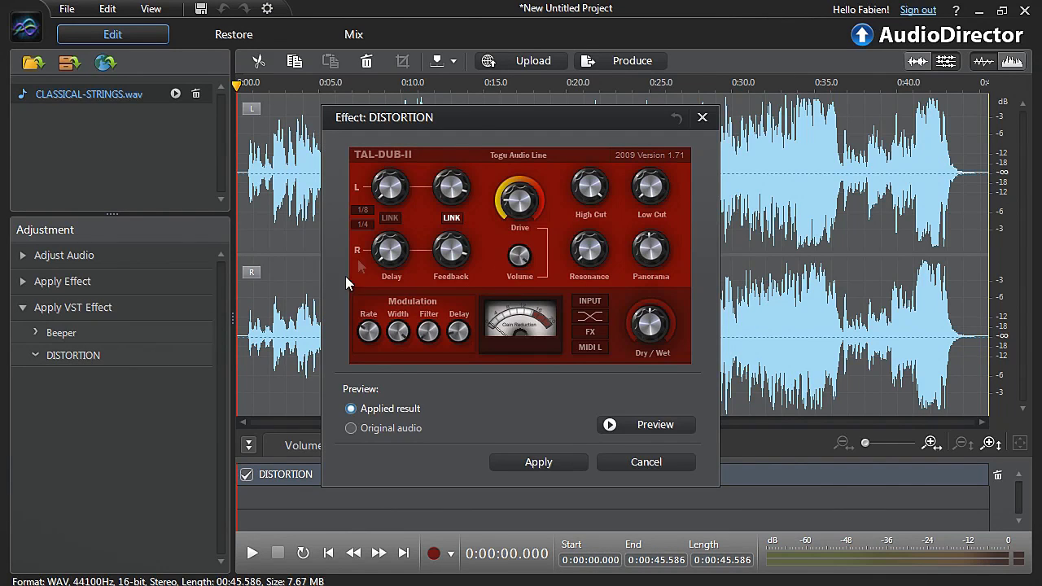